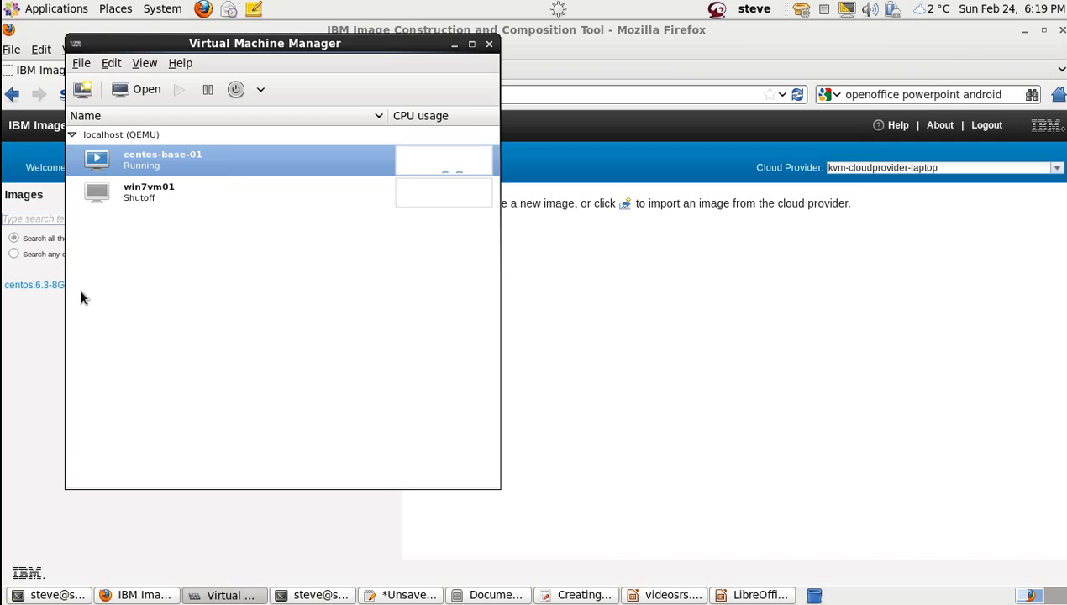
# Step: Bring the Firefox window with the image tool back to the front
pyautogui.click(49, 343)
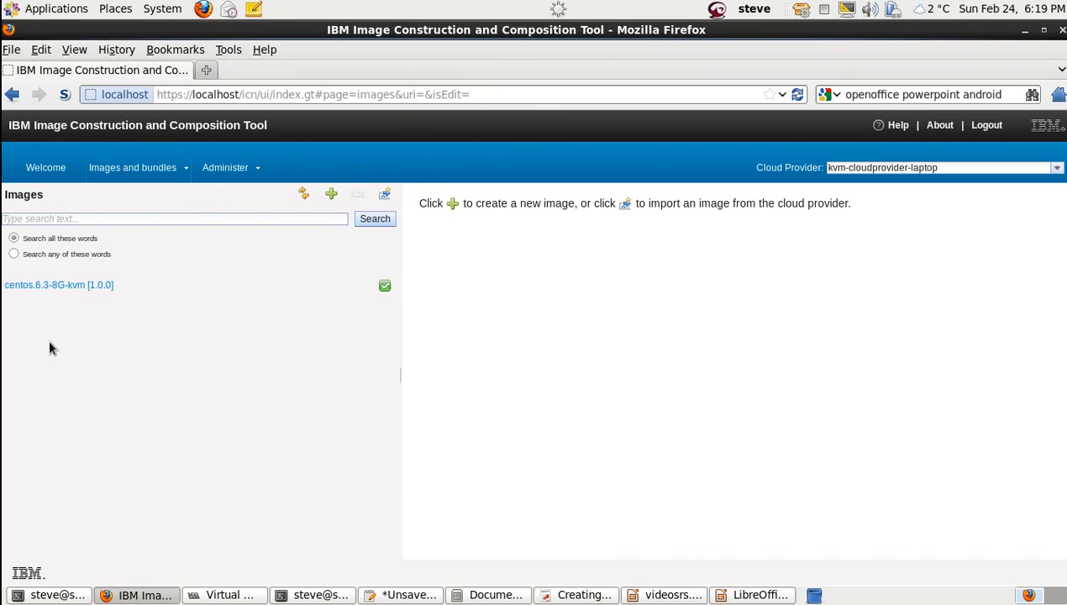
# Step: Start a new image from a running virtual machine, capturing centos-base-01
pyautogui.click(331, 194)
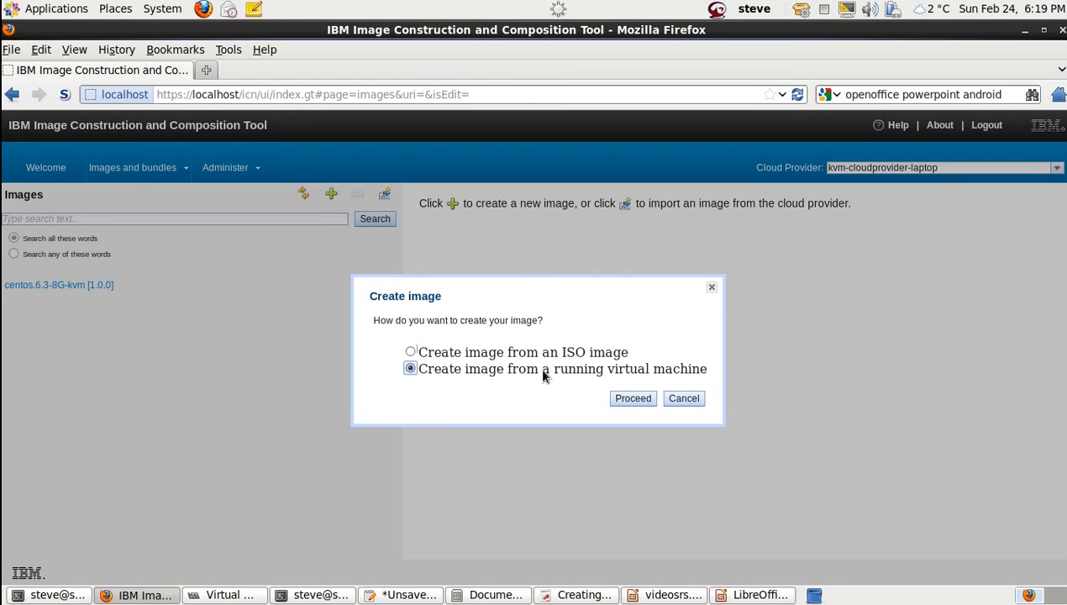
pyautogui.click(632, 400)
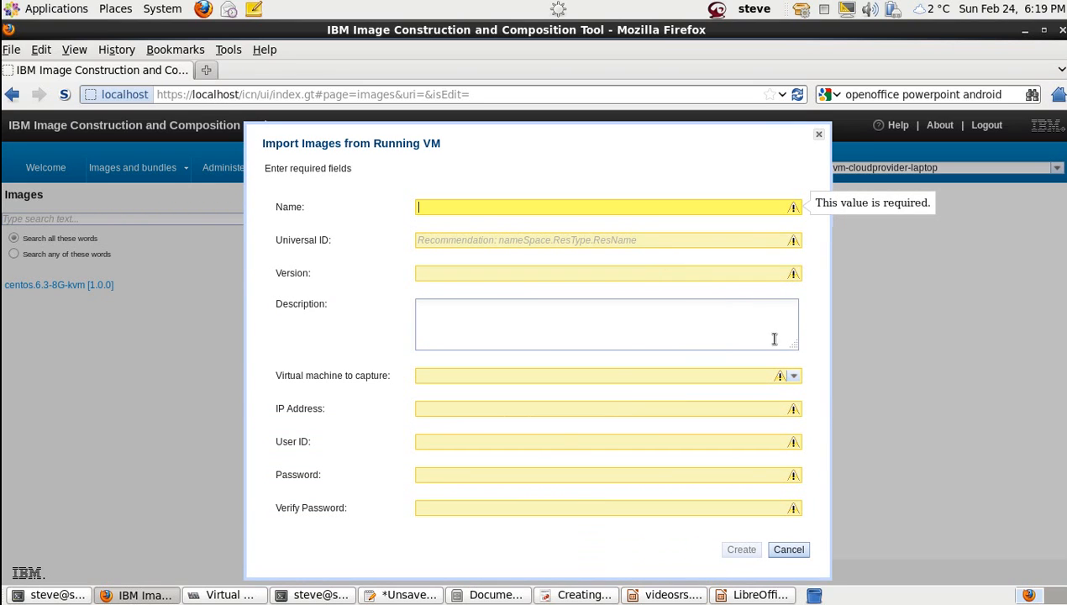
pyautogui.click(794, 375)
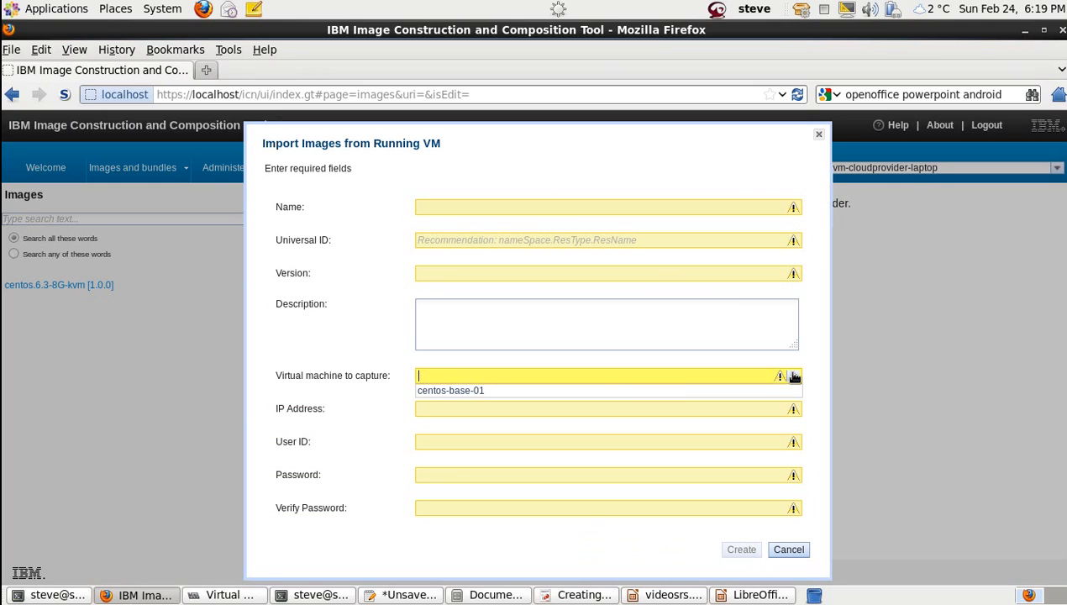
pyautogui.click(514, 391)
pyautogui.click(514, 206)
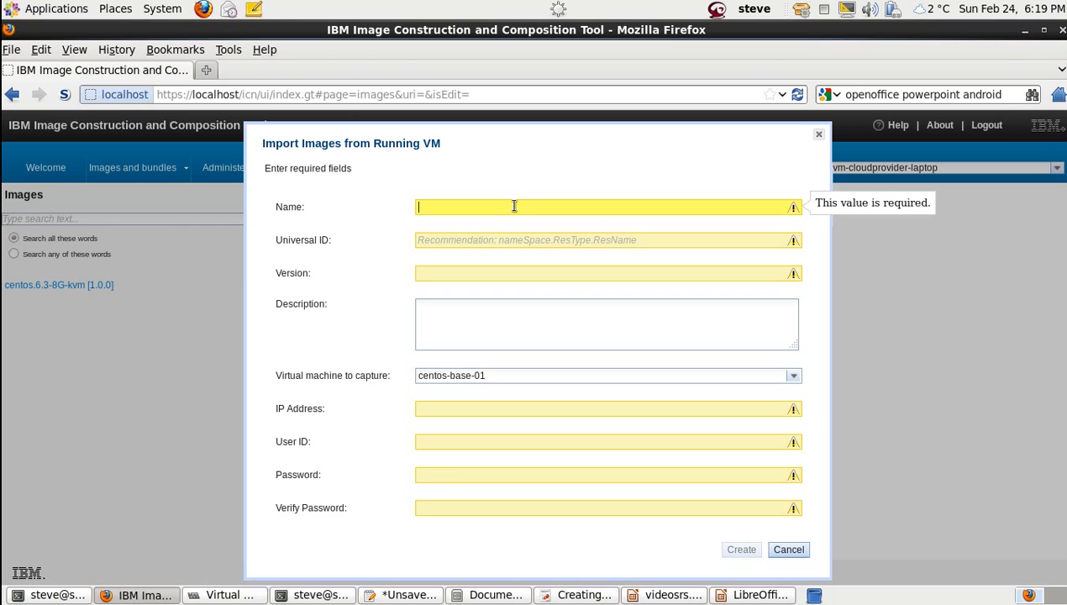
# Step: Enter centos.6.3-kvm-8G-01 as both the image name and the universal ID
pyautogui.write('c')
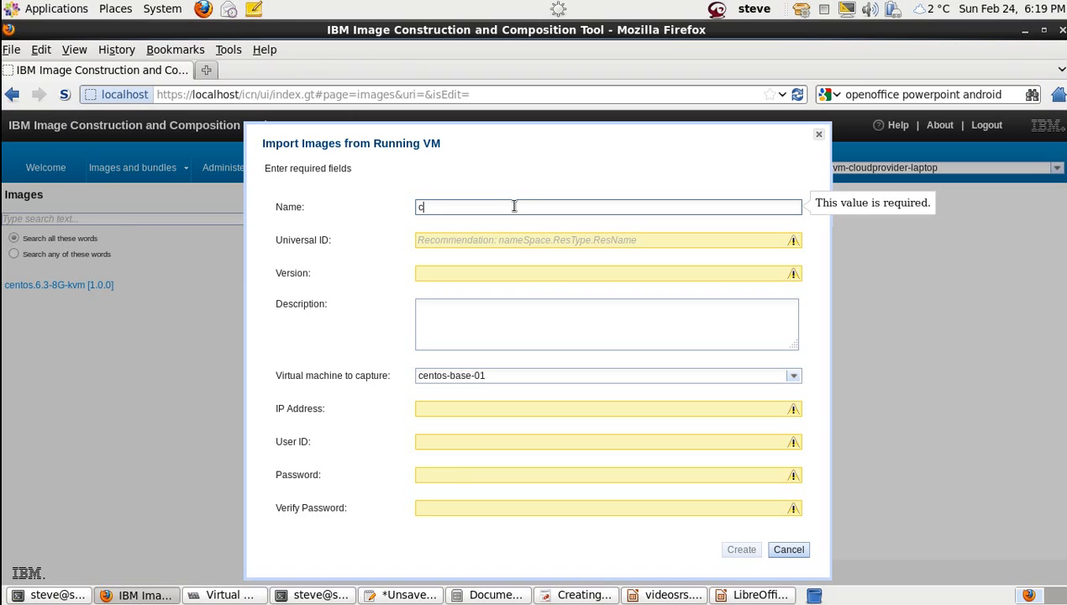
pyautogui.write('entos')
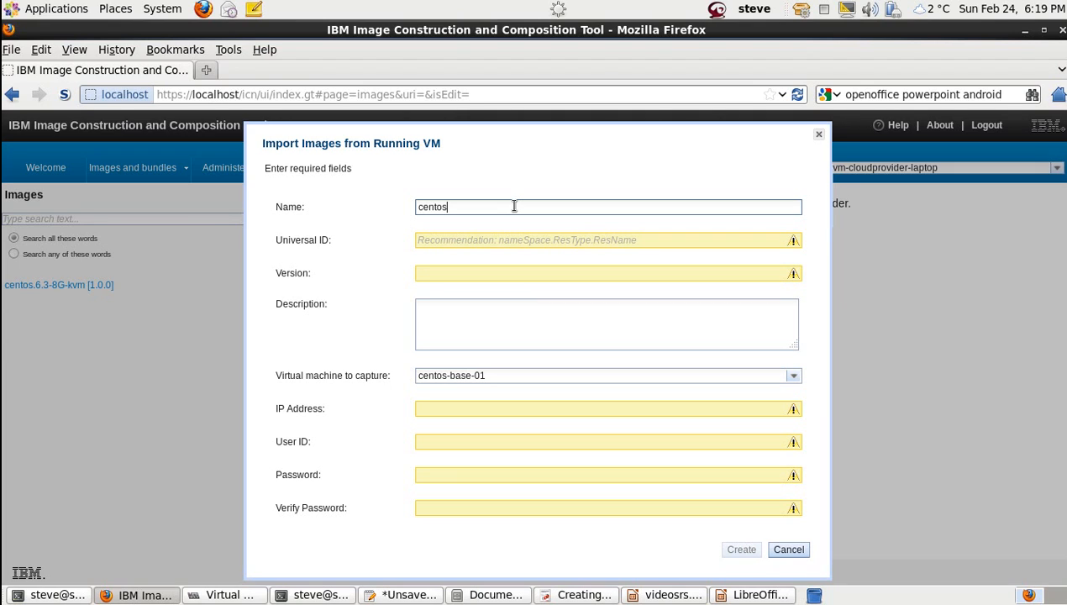
pyautogui.write('.6.3-kvm-8G-01')
pyautogui.tripleClick(515, 206)
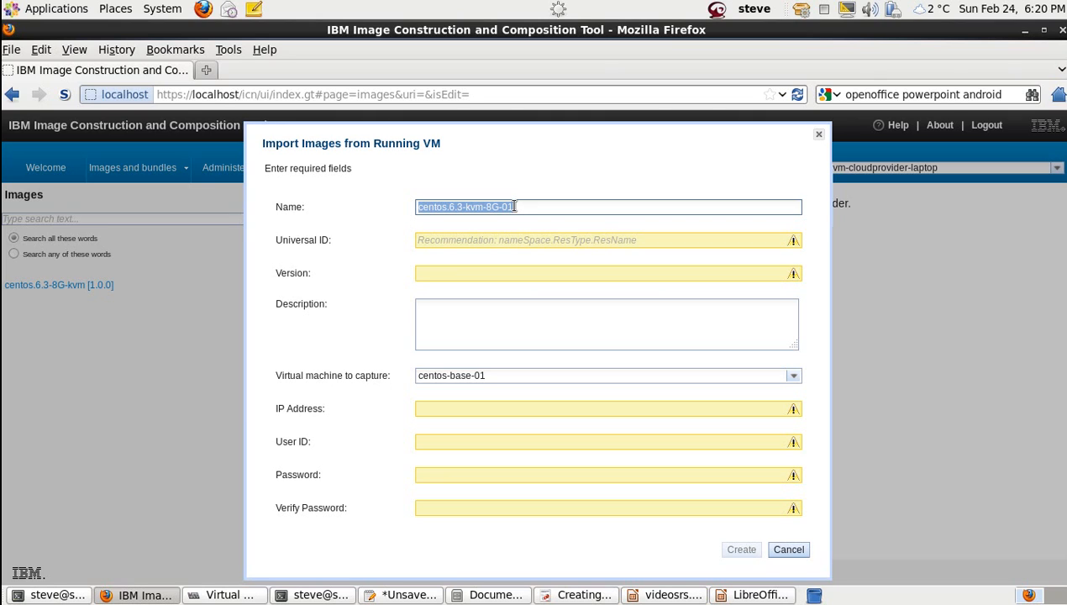
pyautogui.hotkey('ctrl', 'x')
pyautogui.press('Tab')
pyautogui.hotkey('ctrl', 'v')
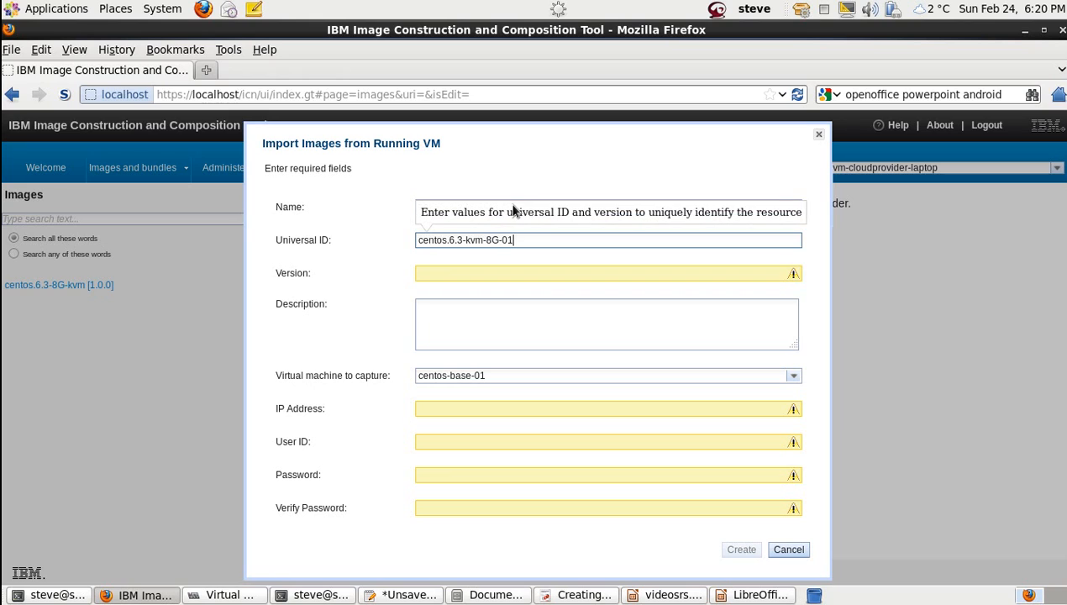
# Step: Set version 1 and description 'Centos Base install imported from KVM 8GB Disk'
pyautogui.press('Tab')
pyautogui.write('1')
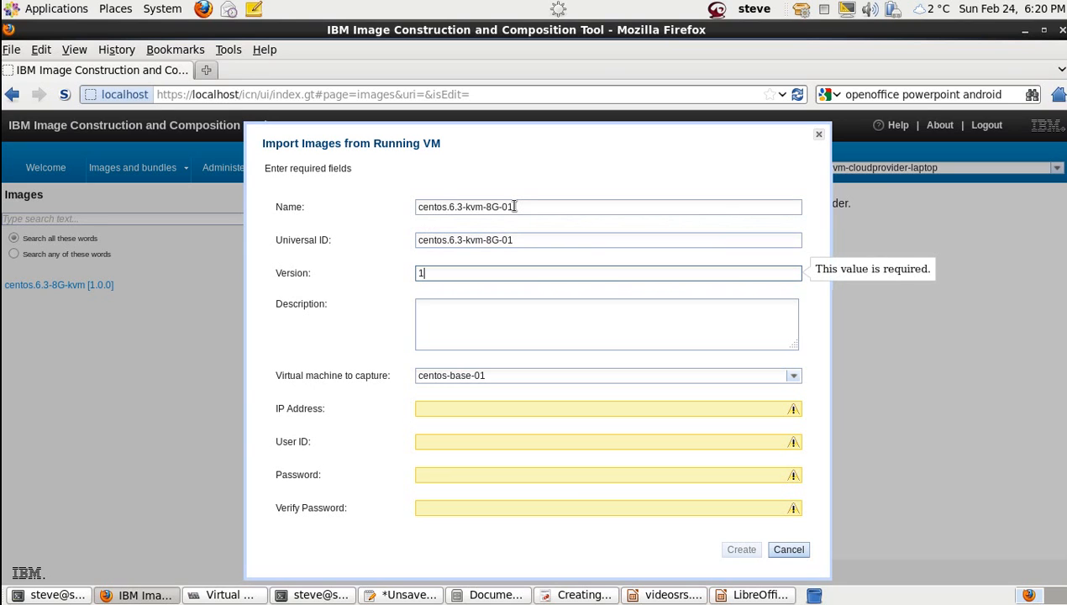
pyautogui.press('Tab')
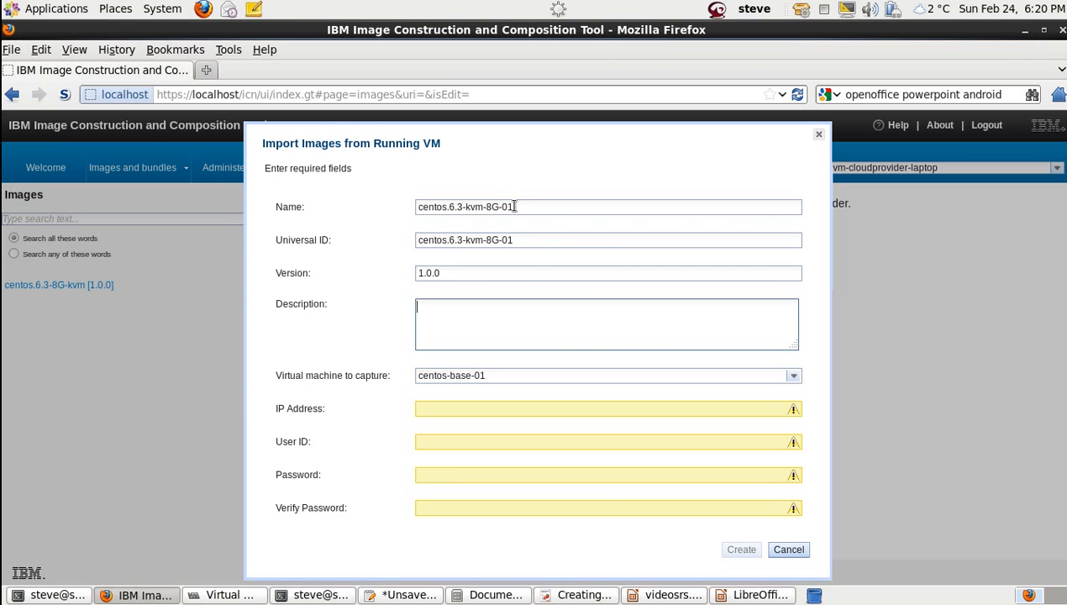
pyautogui.write('Centos Base install ')
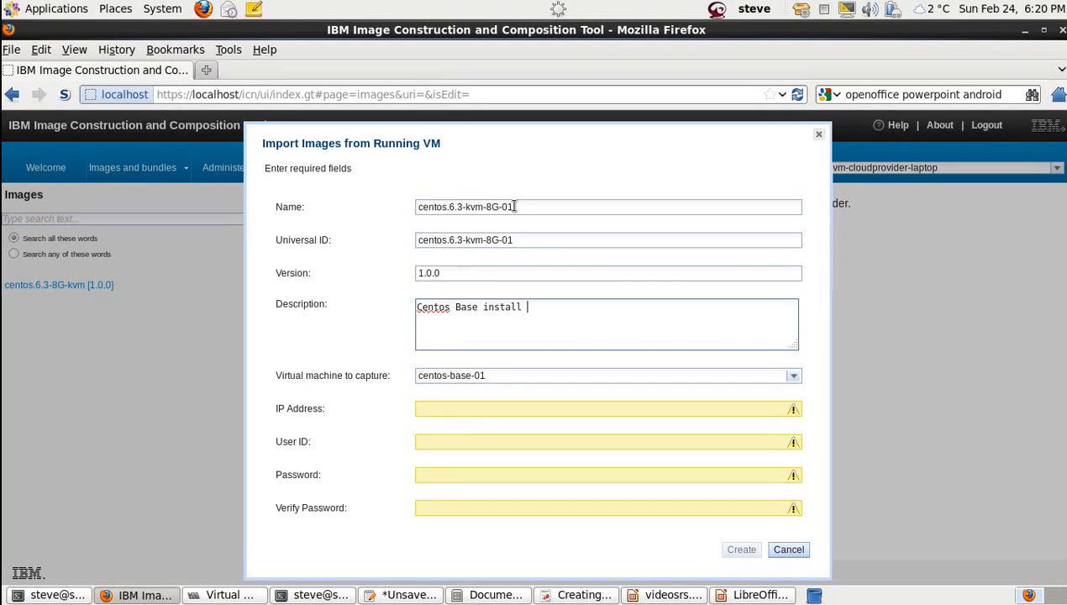
pyautogui.write('imported from KVM')
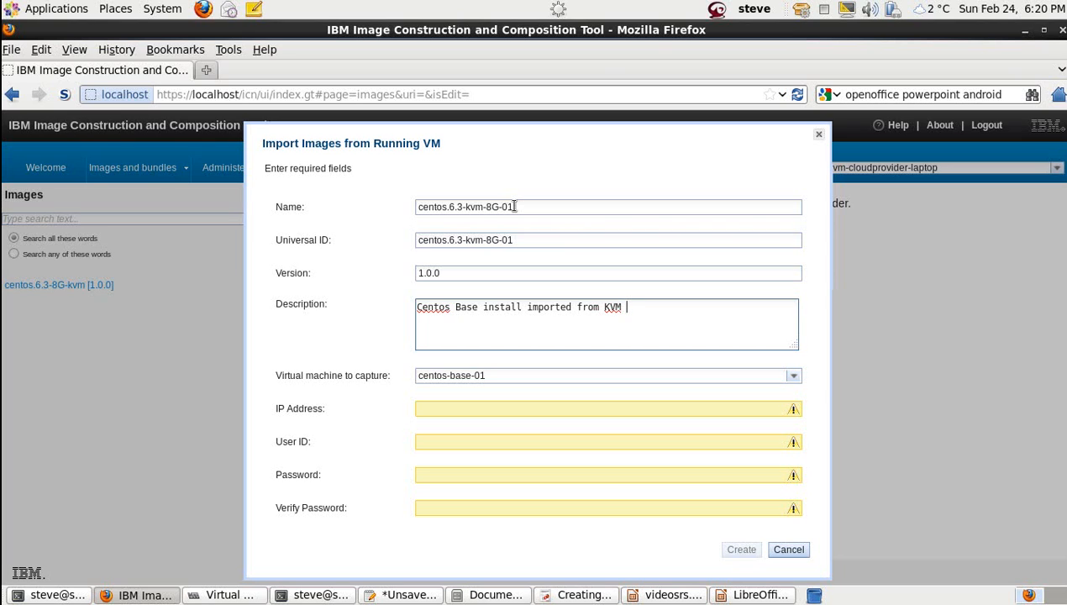
pyautogui.write(' 8GB Disk')
# Step: Enter VM address 192.168.2.31, user ID root and its password, then create the image
pyautogui.press('Tab')
pyautogui.press('Tab')
pyautogui.write('192.168.')
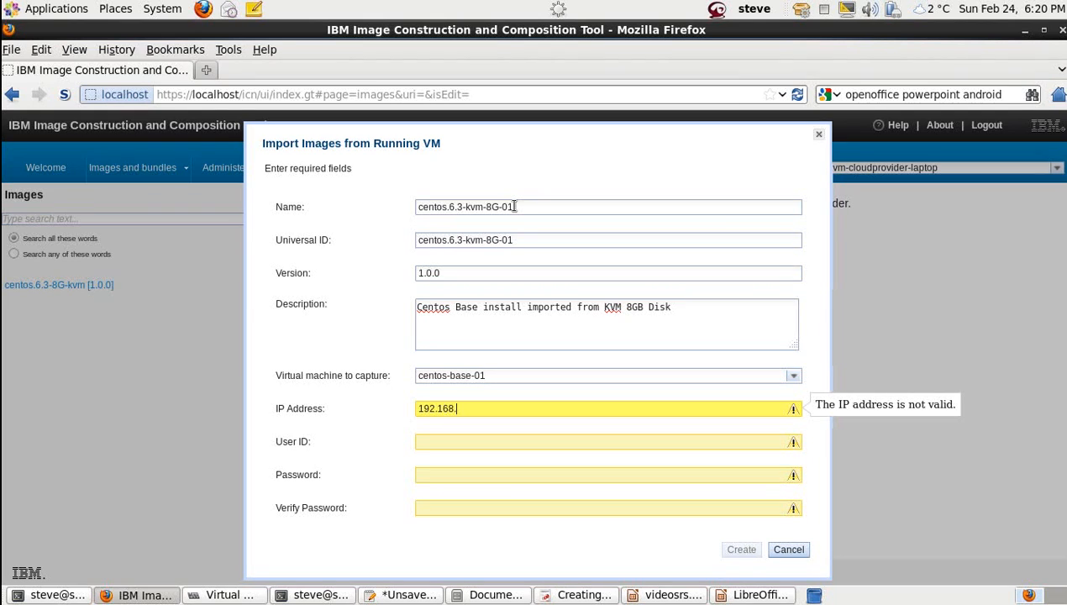
pyautogui.write('2.3')
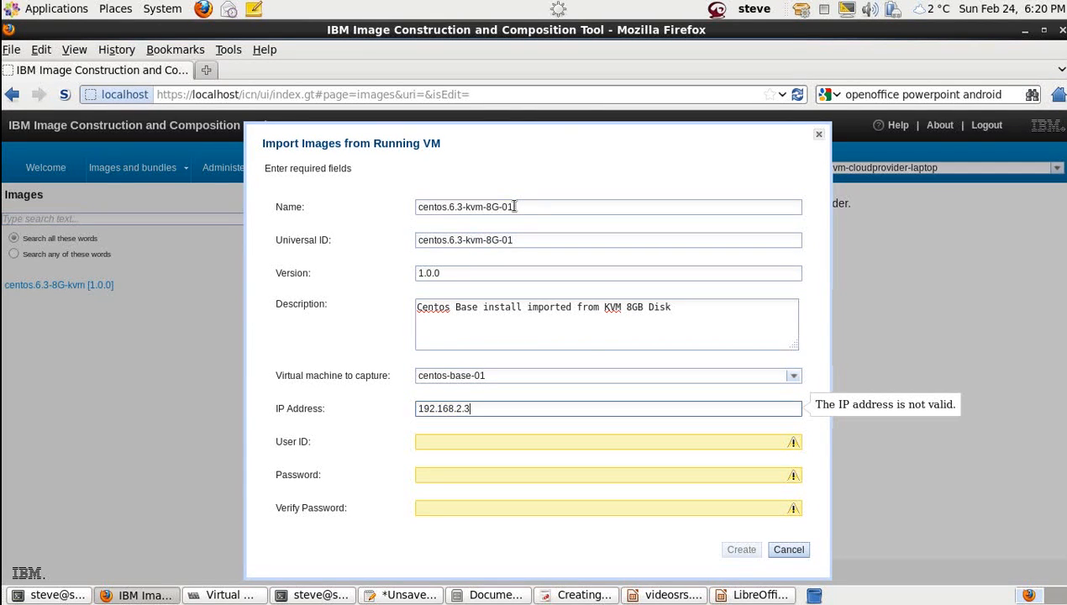
pyautogui.write('1')
pyautogui.press('Tab')
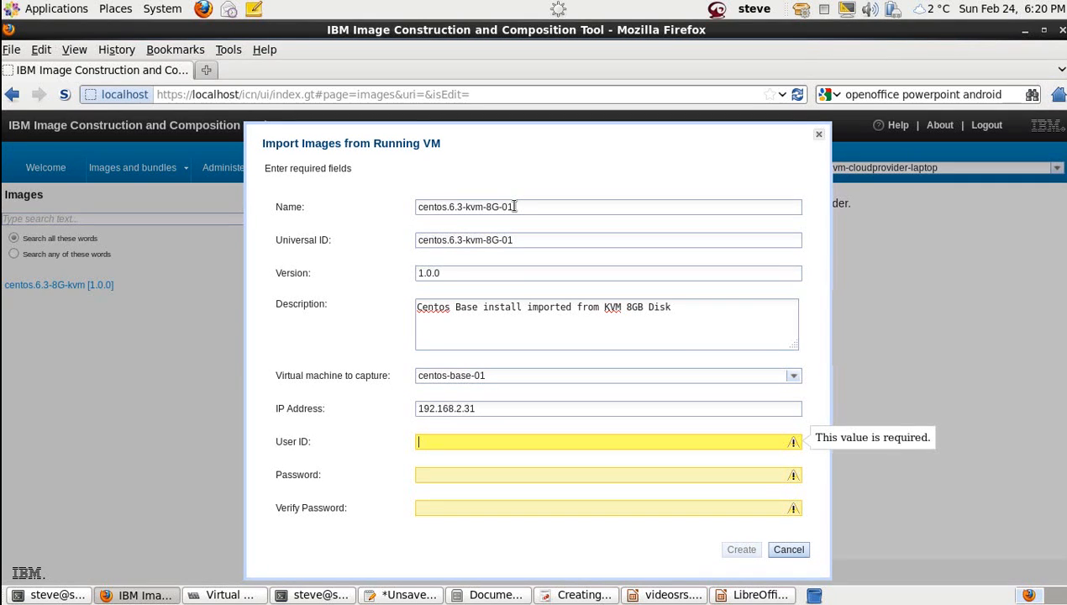
pyautogui.write('root')
pyautogui.press('Tab')
pyautogui.write('p')
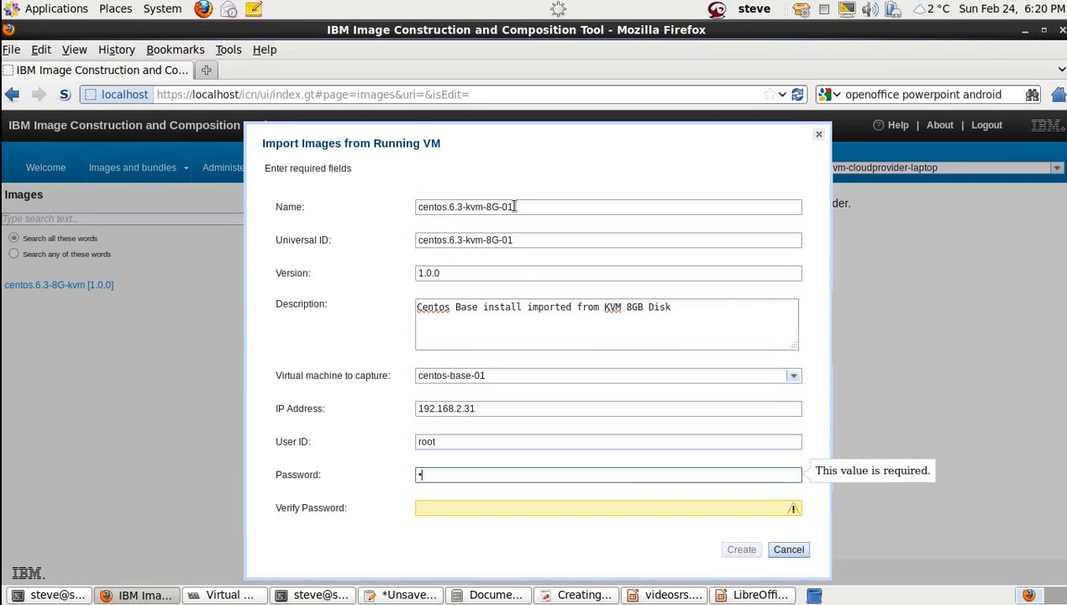
pyautogui.write('assword')
pyautogui.press('Tab')
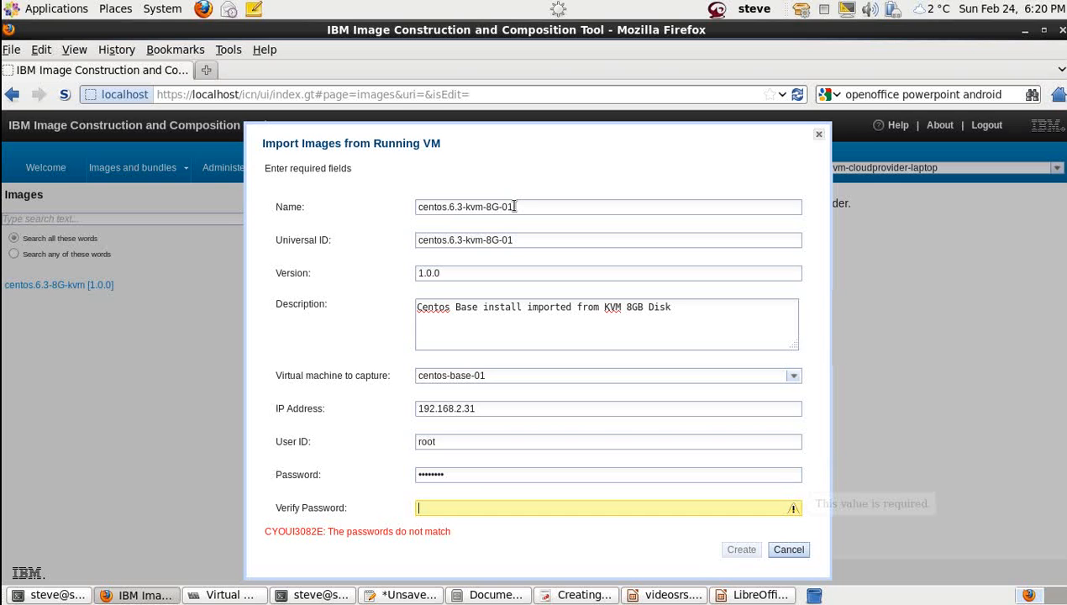
pyautogui.write('password')
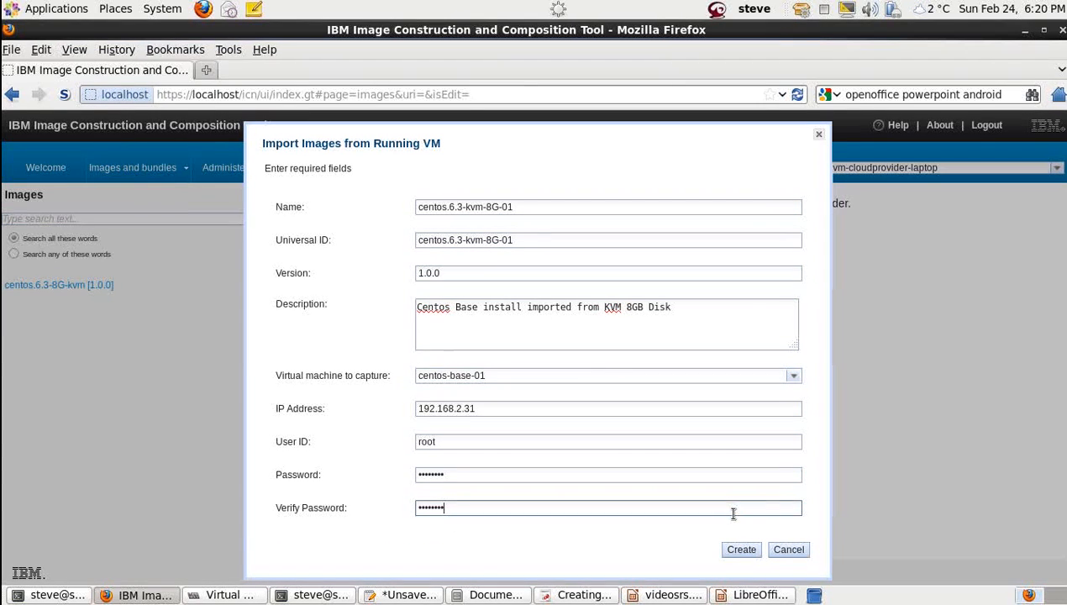
pyautogui.click(742, 550)
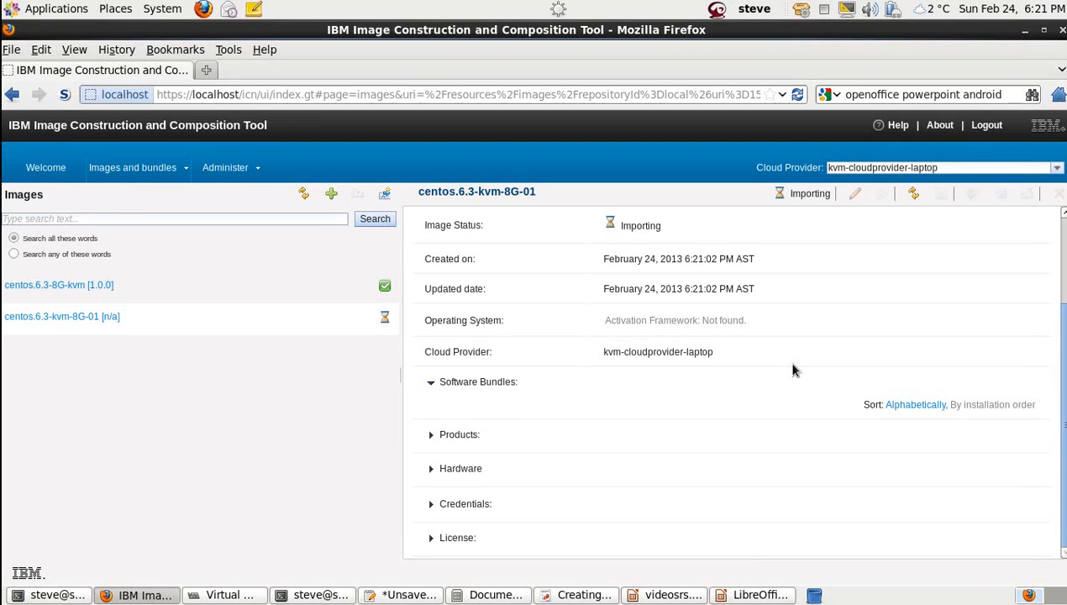
# Step: Refresh the image details and the Images list
pyautogui.click(914, 195)
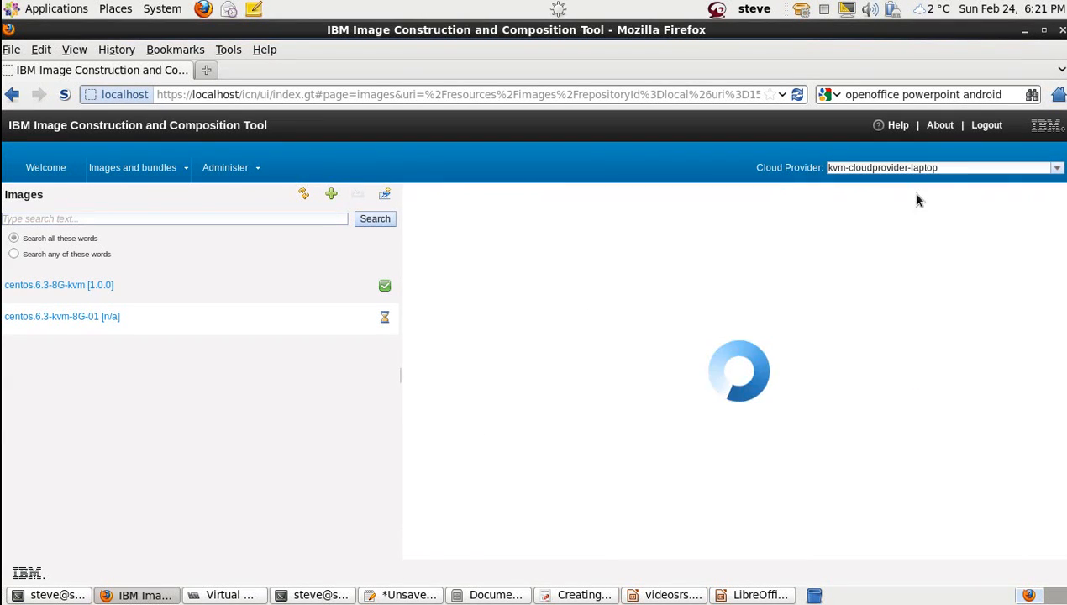
pyautogui.click(307, 194)
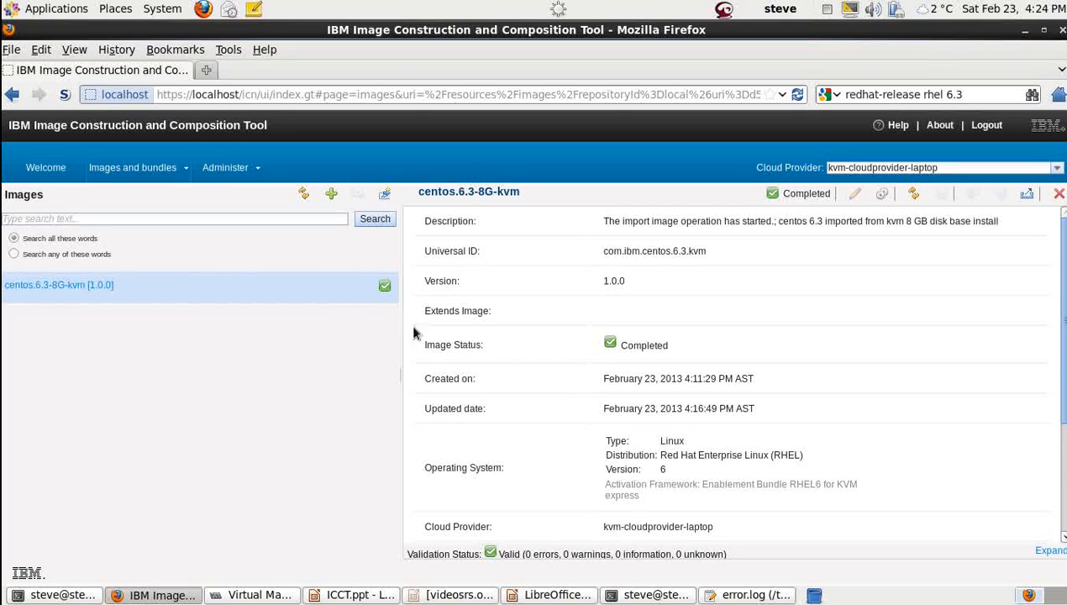
# Step: Expand Software Bundles and inspect the Red Hat Enterprise Linux (RHEL) [6] bundle details
pyautogui.scroll(-1, 1055, 347)
pyautogui.scroll(-3, 724, 451)
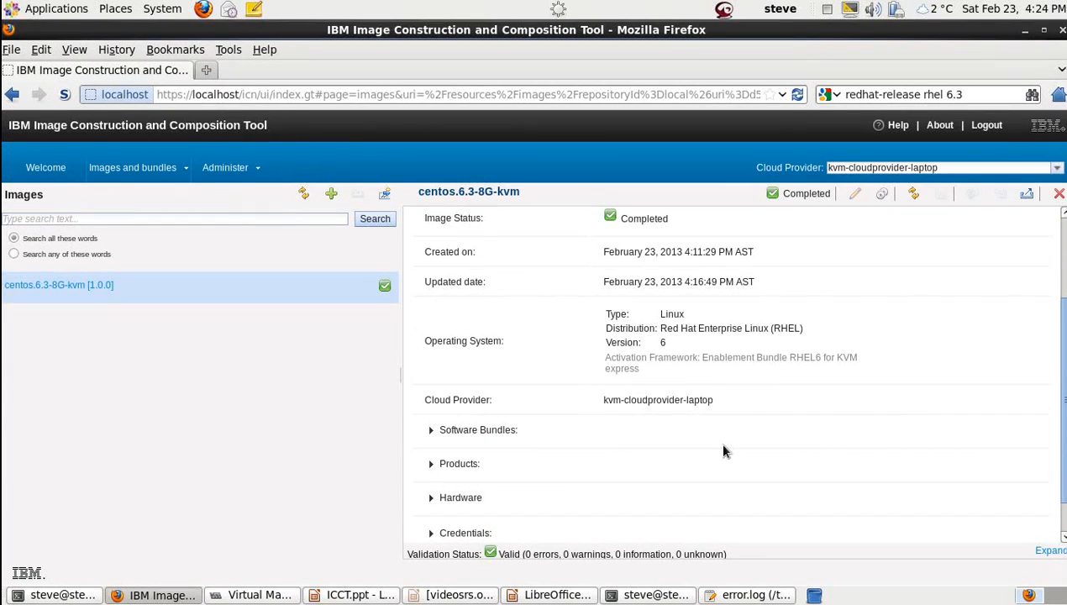
pyautogui.click(430, 431)
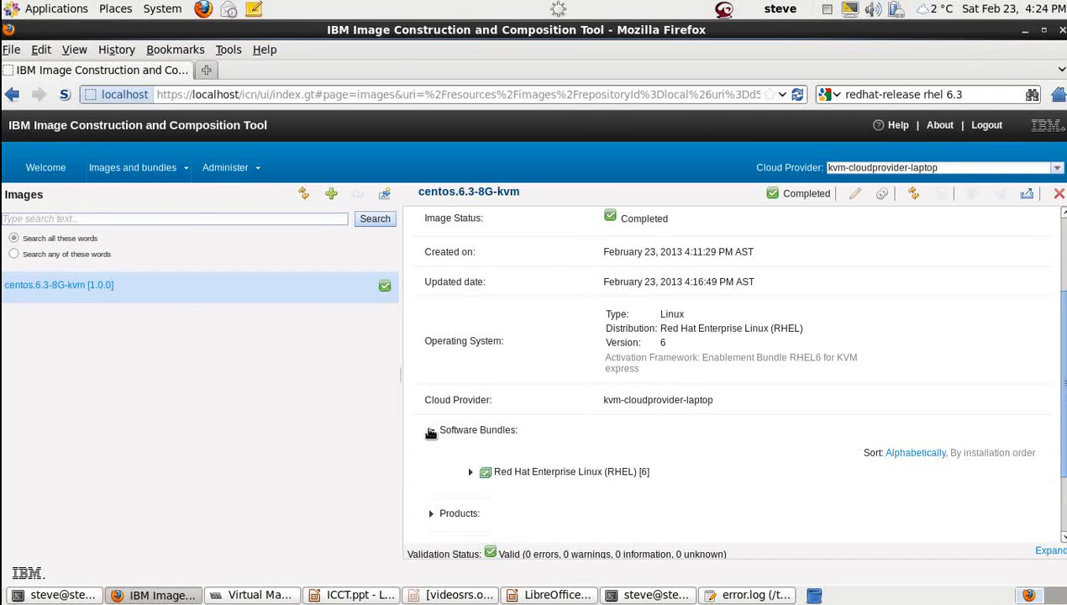
pyautogui.scroll(-1, 1063, 385)
pyautogui.scroll(-2, 1063, 384)
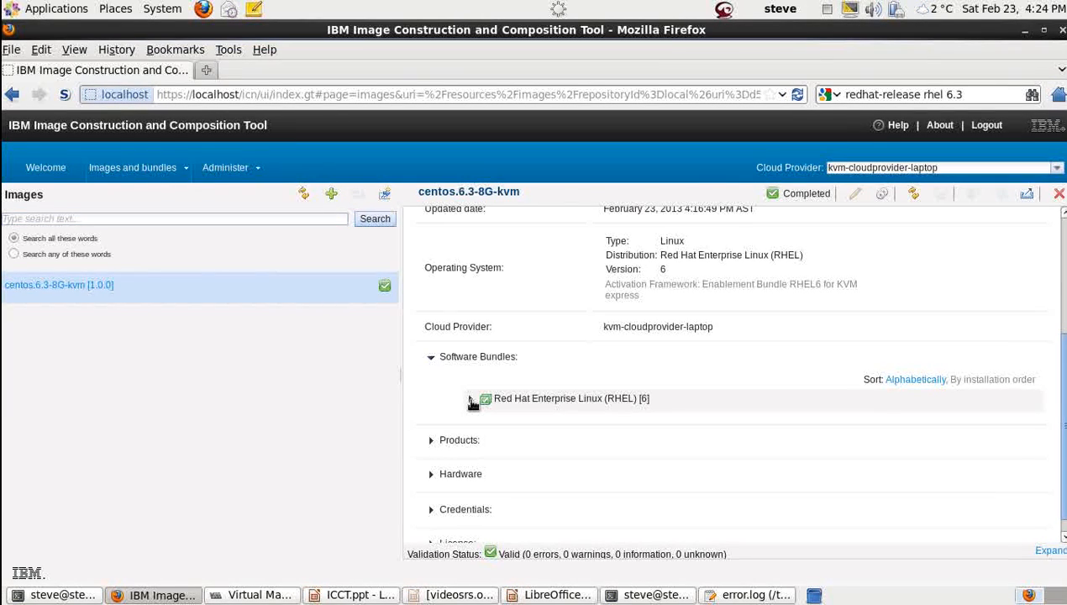
pyautogui.click(471, 401)
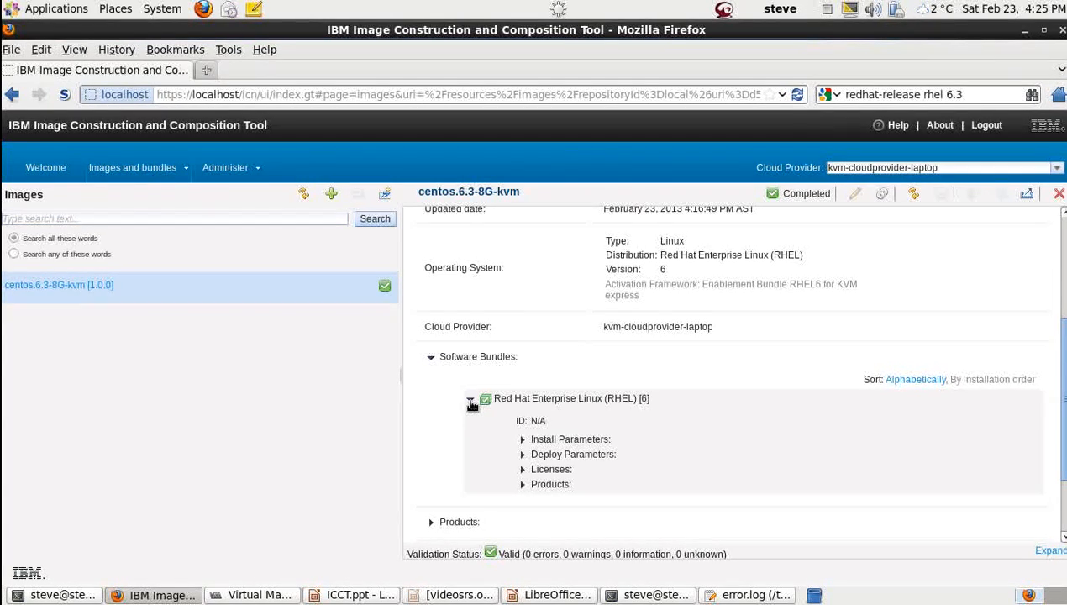
pyautogui.click(471, 400)
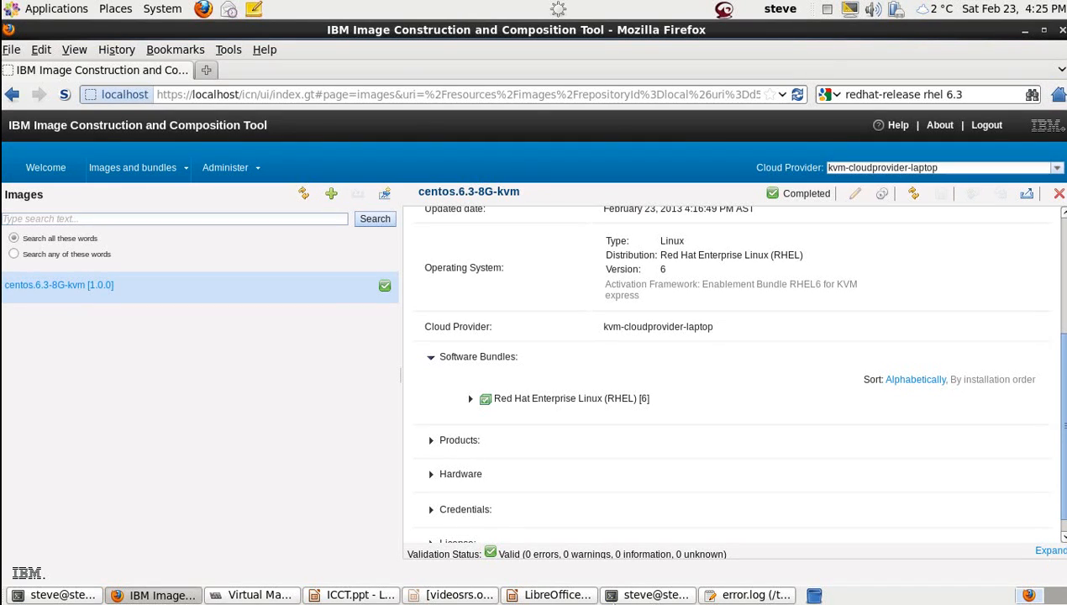
pyautogui.click(623, 595)
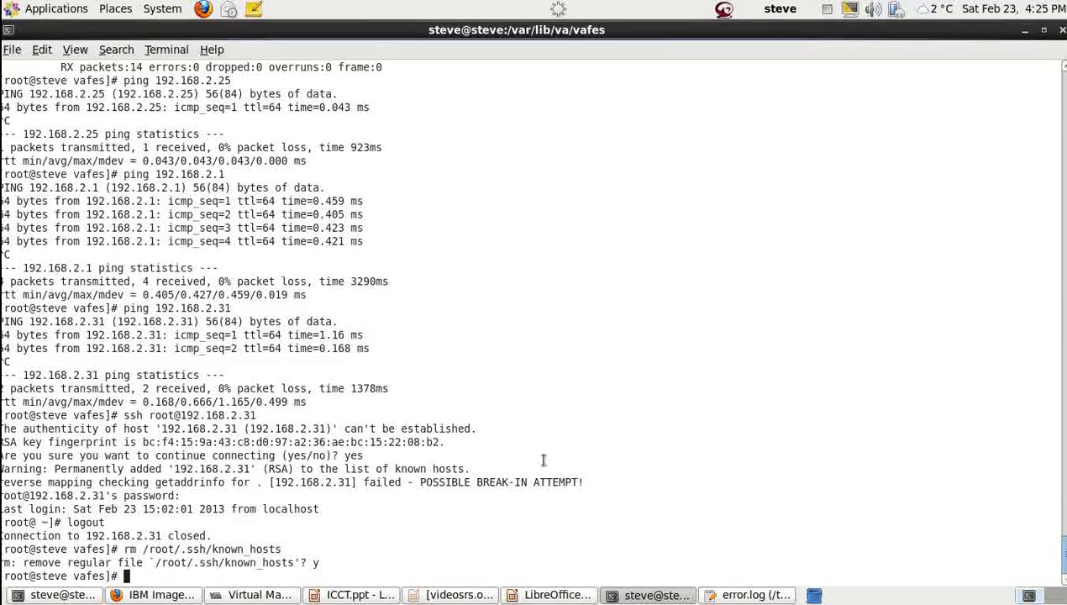
# Step: Run ls -lart /var/lib/va/ovas and highlight the centos.6.3-8G-kvm.ova file
pyautogui.write('ls -lart /')
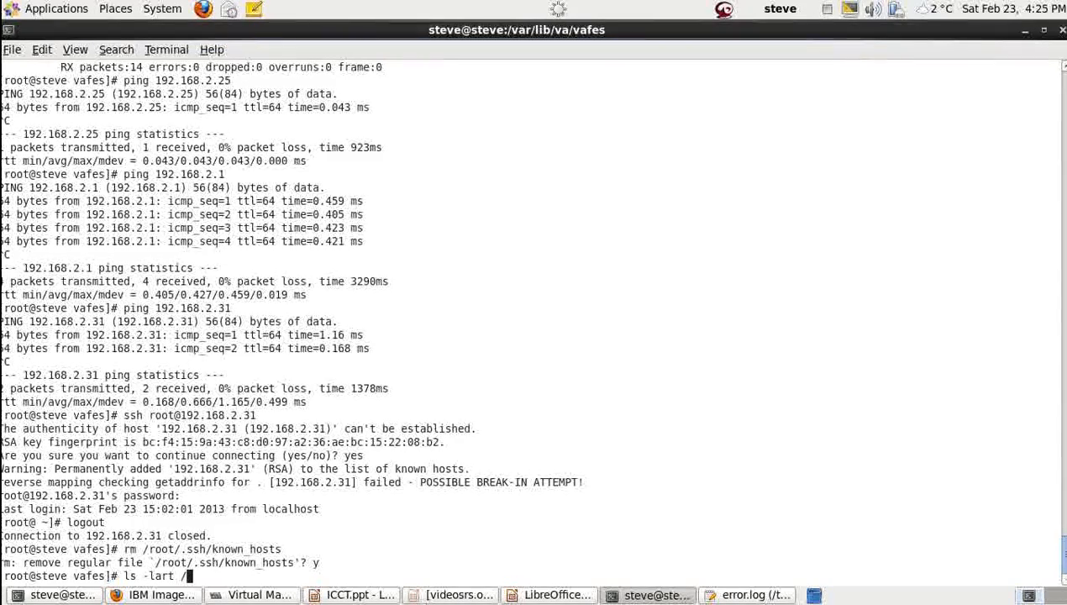
pyautogui.write('var/lib/')
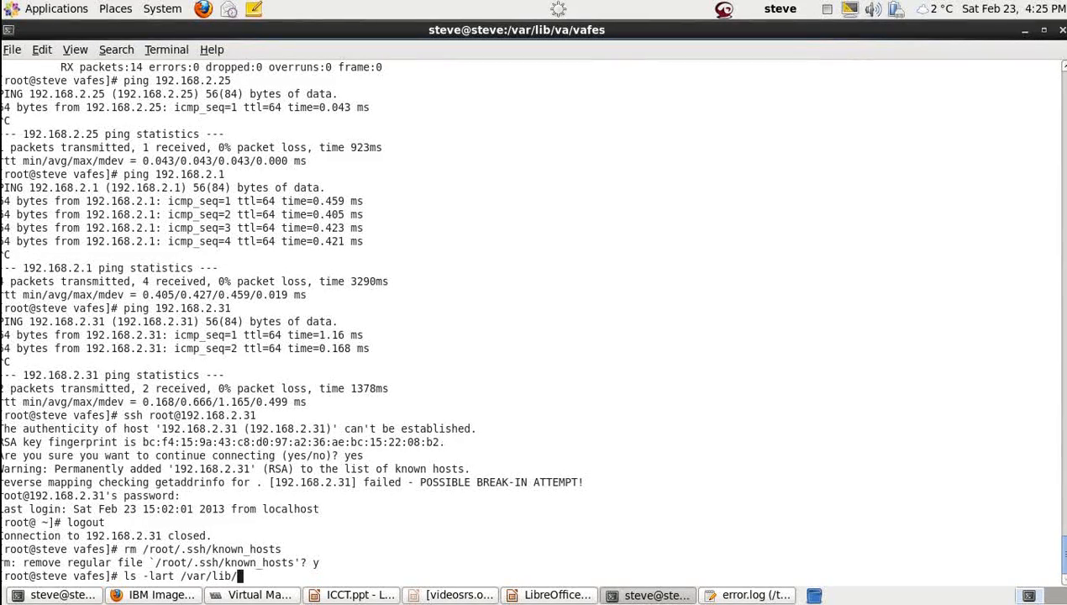
pyautogui.write('va/ovas')
pyautogui.press('Return')
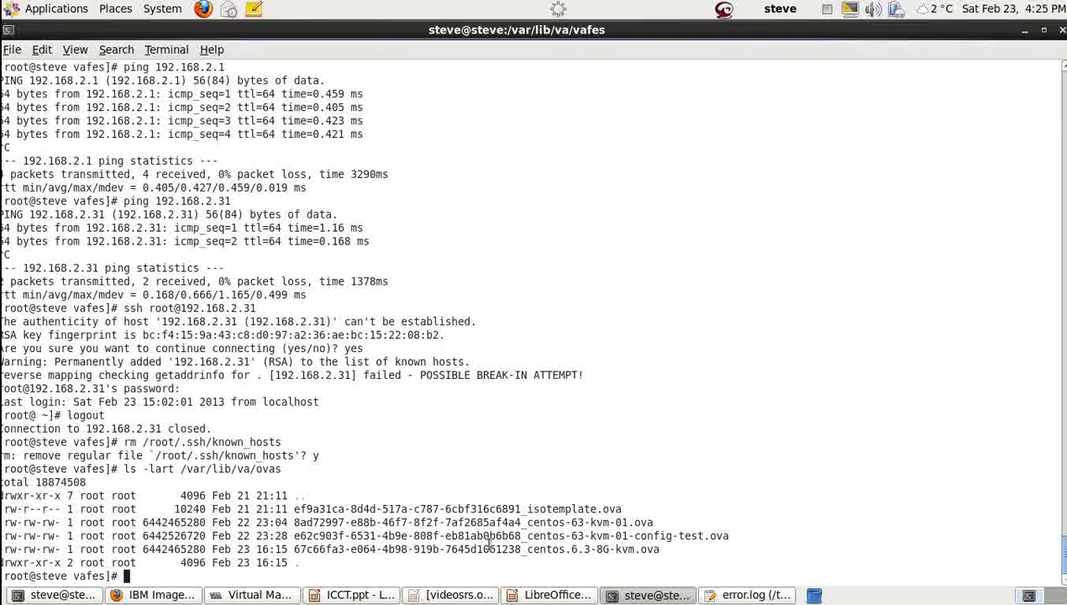
pyautogui.moveTo(491, 546); pyautogui.dragTo(658, 550)
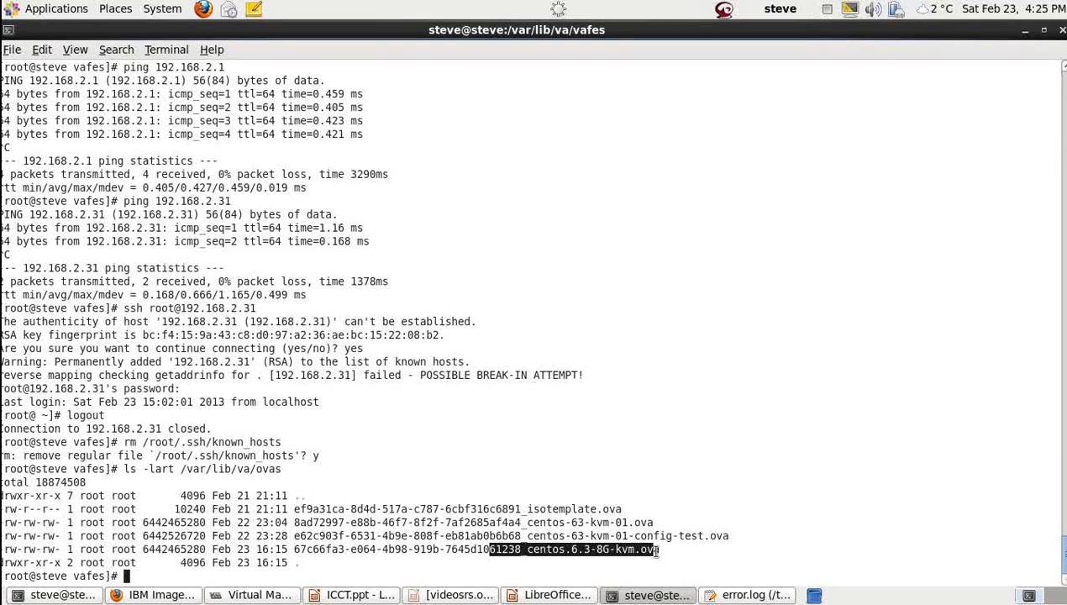
pyautogui.click(656, 551)
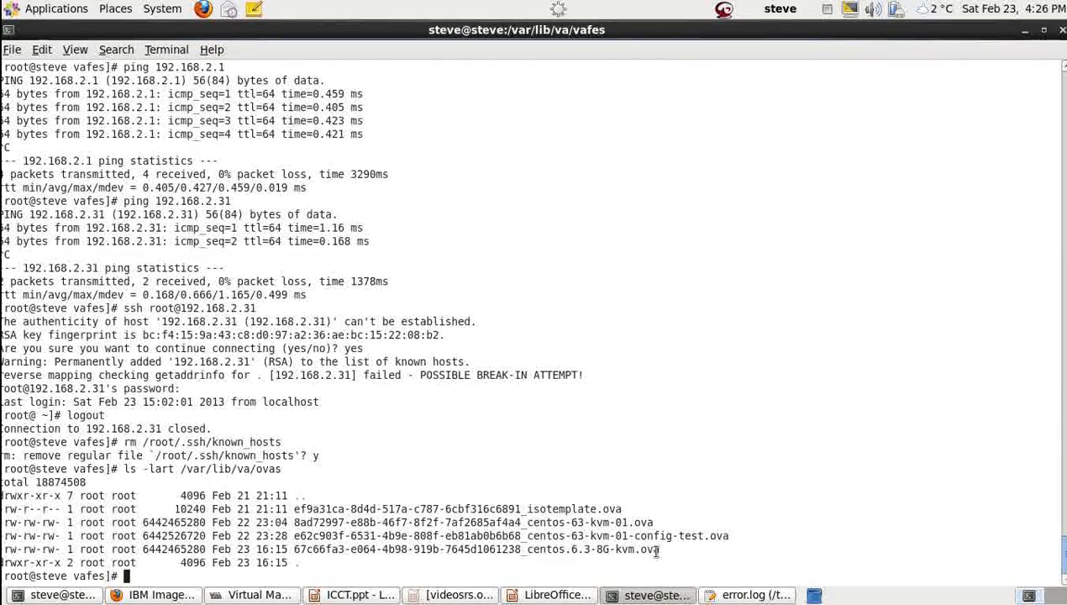
pyautogui.hotkey('alt', 'Tab')
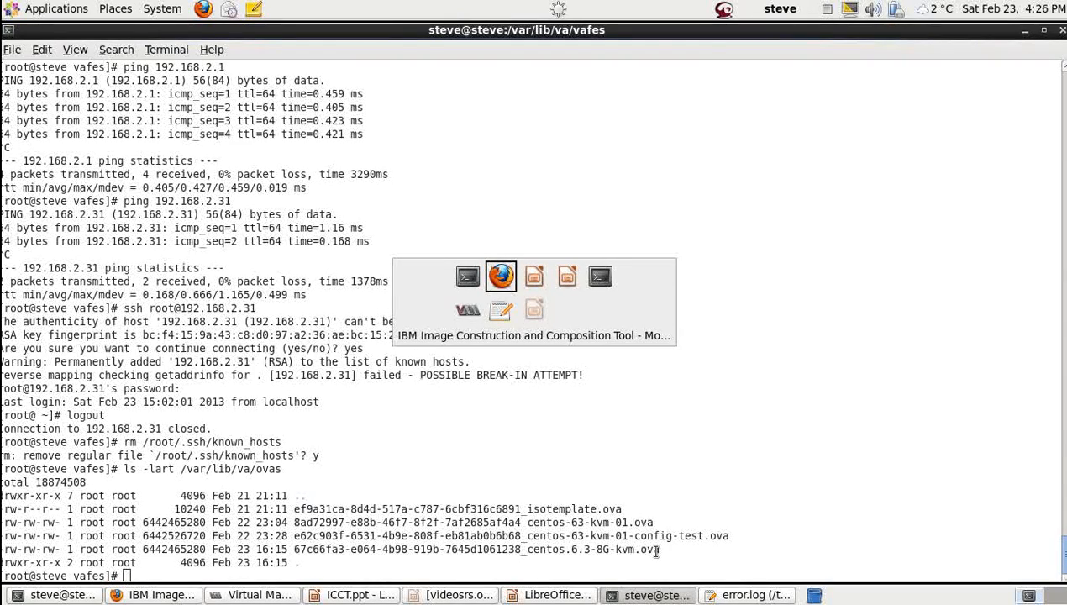